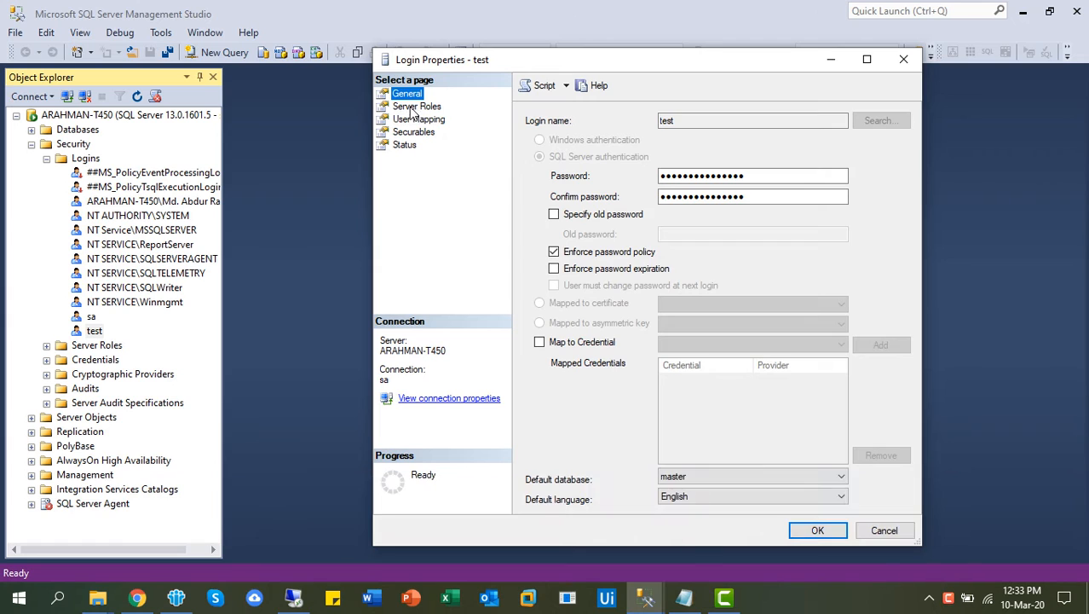
Review test's User Mapping, confirming Hospital_Management has db_denydatareader checked, then select Inventory.
{"action": "left_click", "coordinate": [414, 107]}
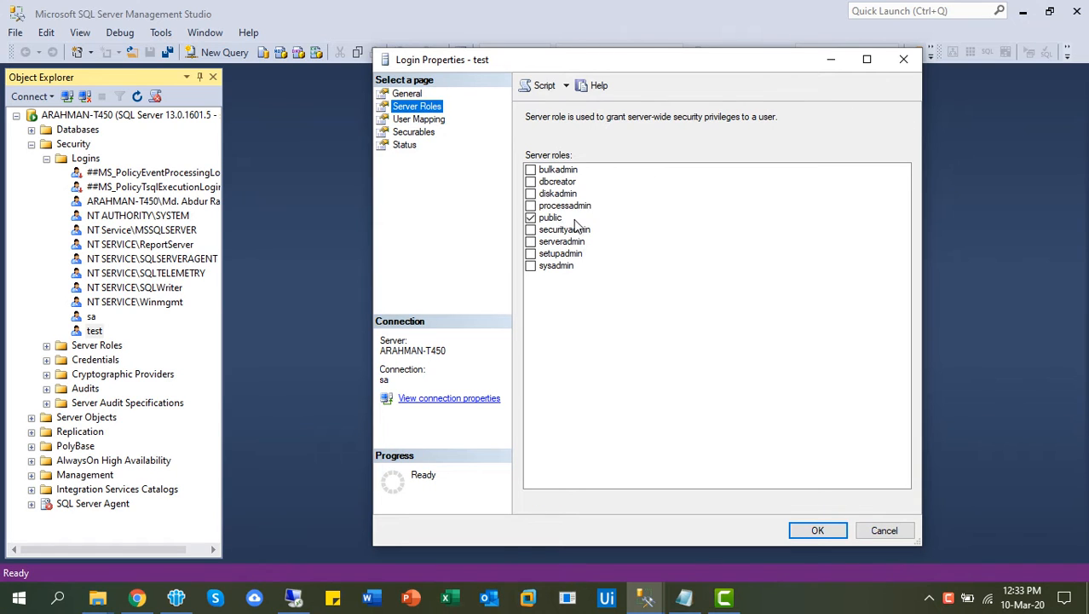
{"action": "left_click", "coordinate": [420, 120]}
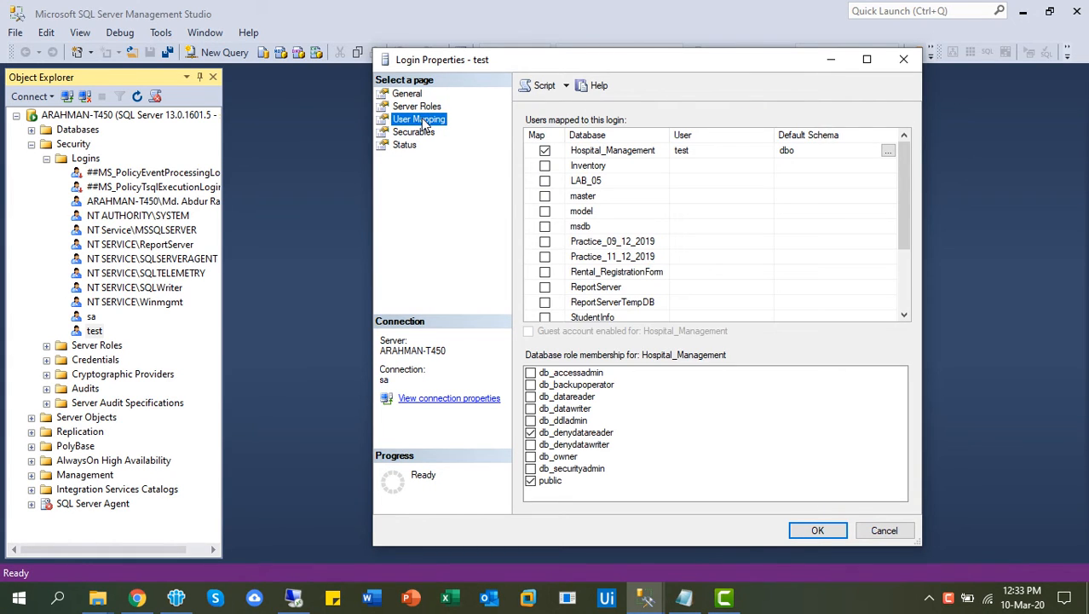
{"action": "left_click", "coordinate": [599, 151]}
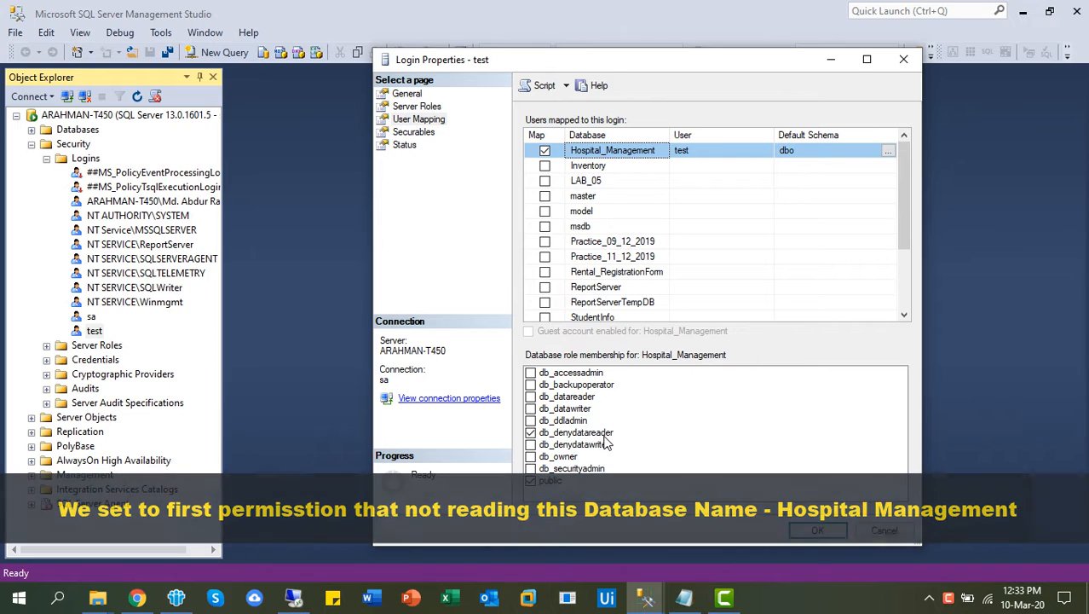
{"action": "left_click", "coordinate": [605, 434]}
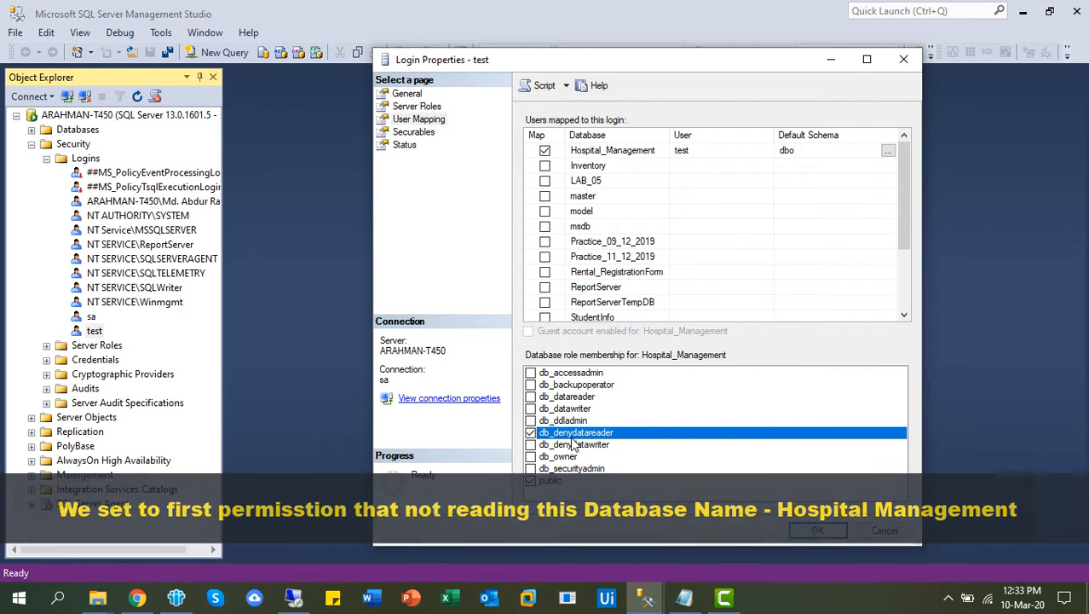
{"action": "left_click", "coordinate": [595, 168]}
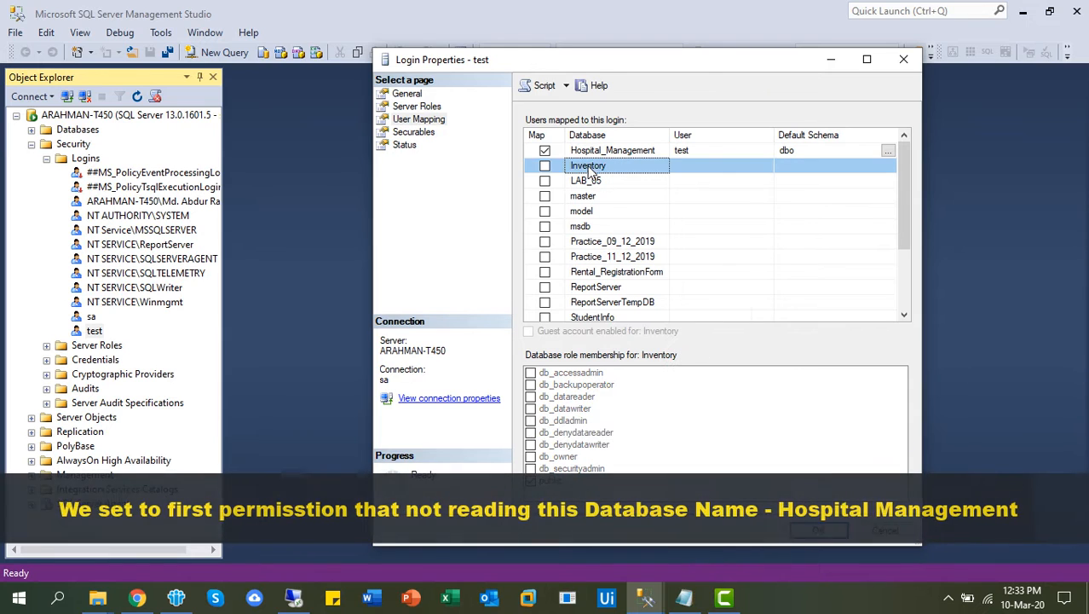
Map test to Inventory with the db_datareader role, keeping Hospital_Management's deny-read role.
{"action": "left_click", "coordinate": [545, 166]}
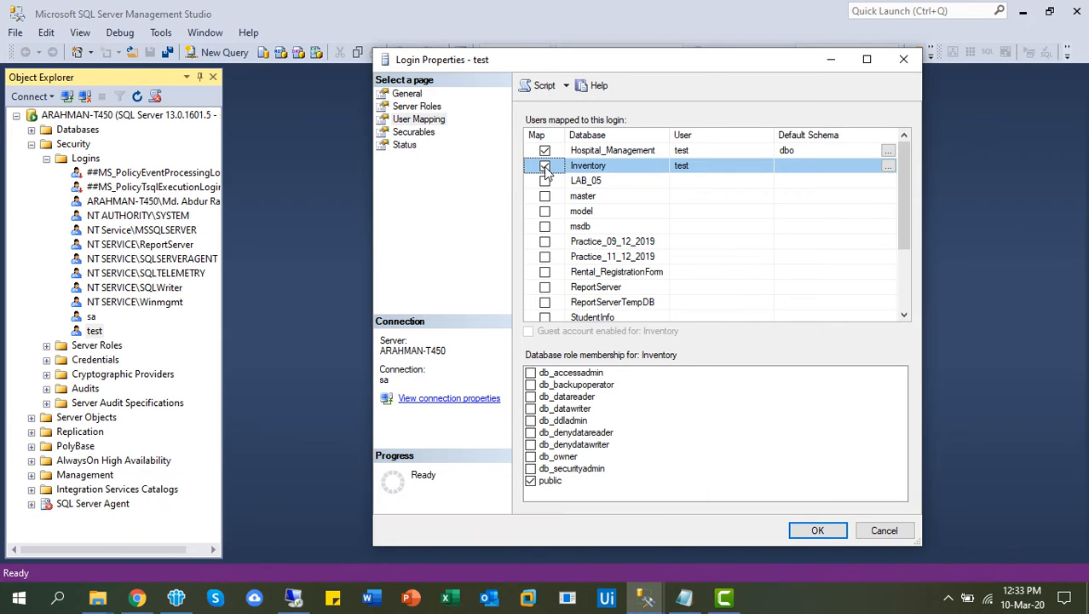
{"action": "left_click", "coordinate": [598, 168]}
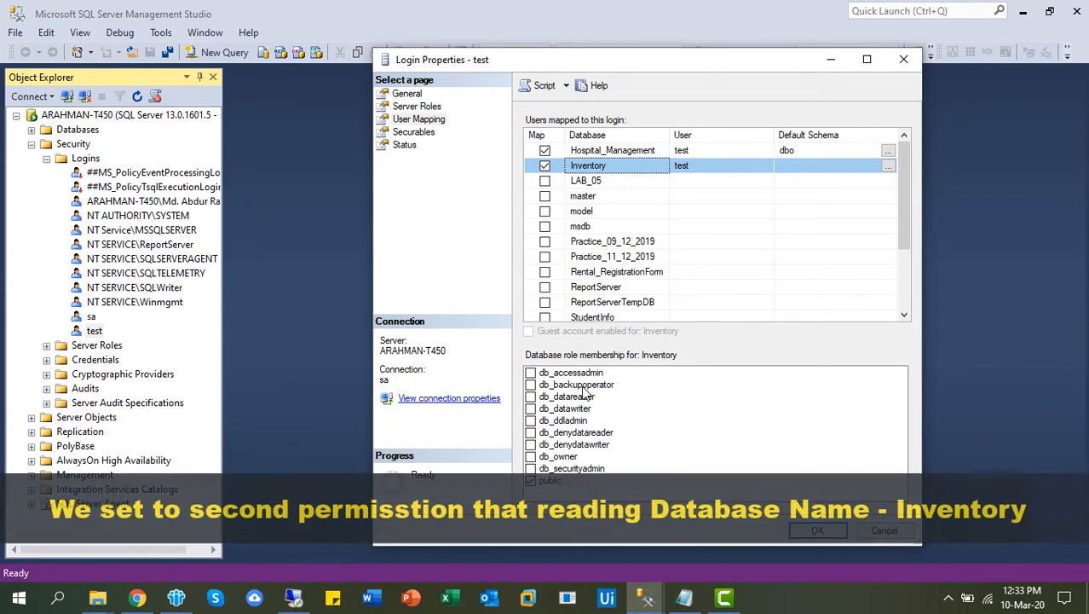
{"action": "left_click", "coordinate": [529, 397]}
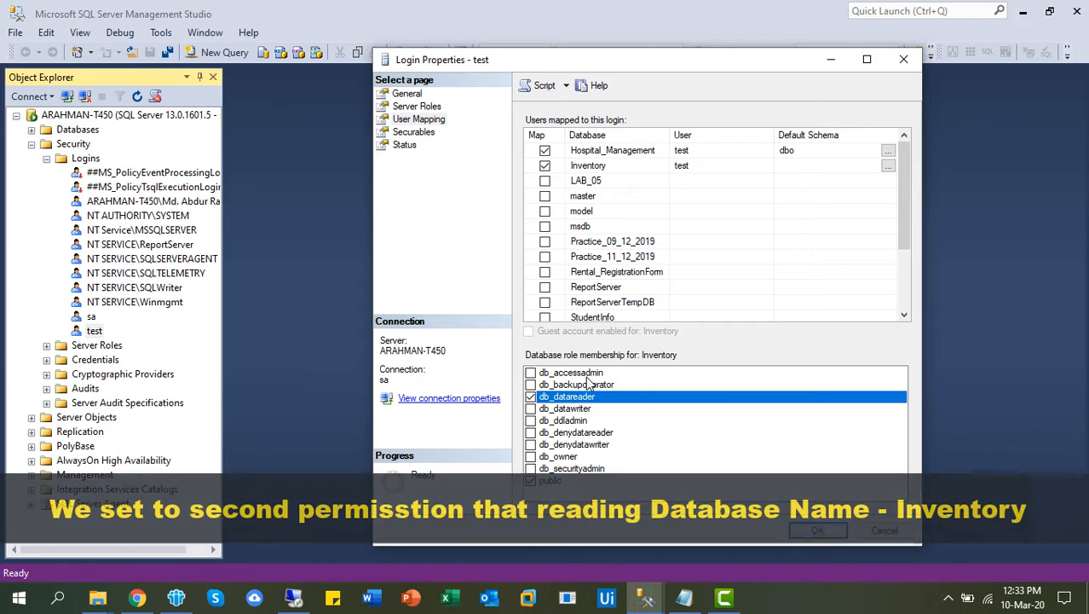
{"action": "left_click", "coordinate": [597, 152]}
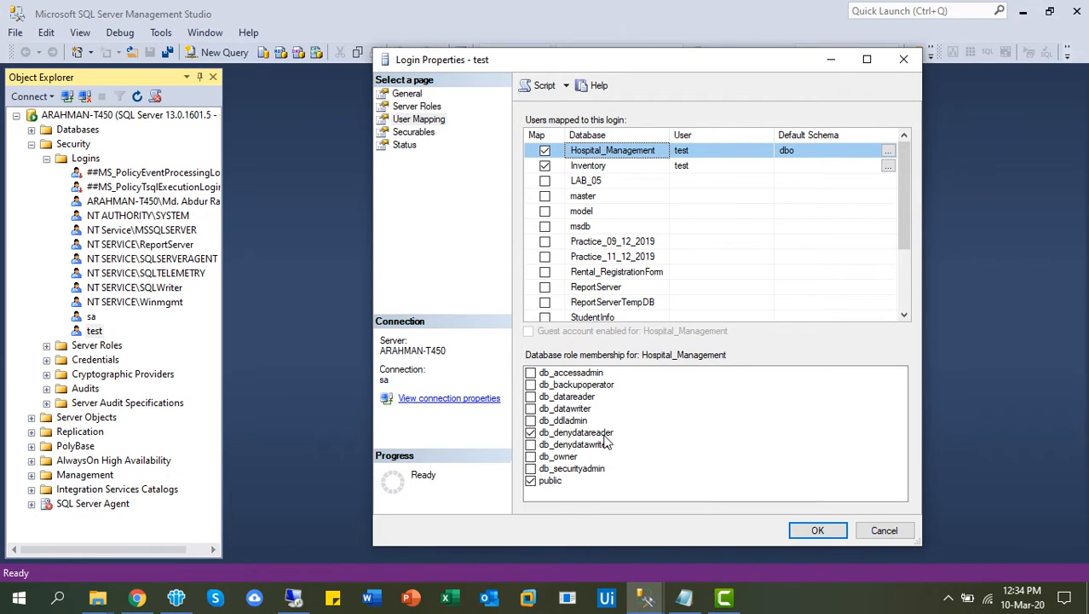
{"action": "left_click", "coordinate": [598, 167]}
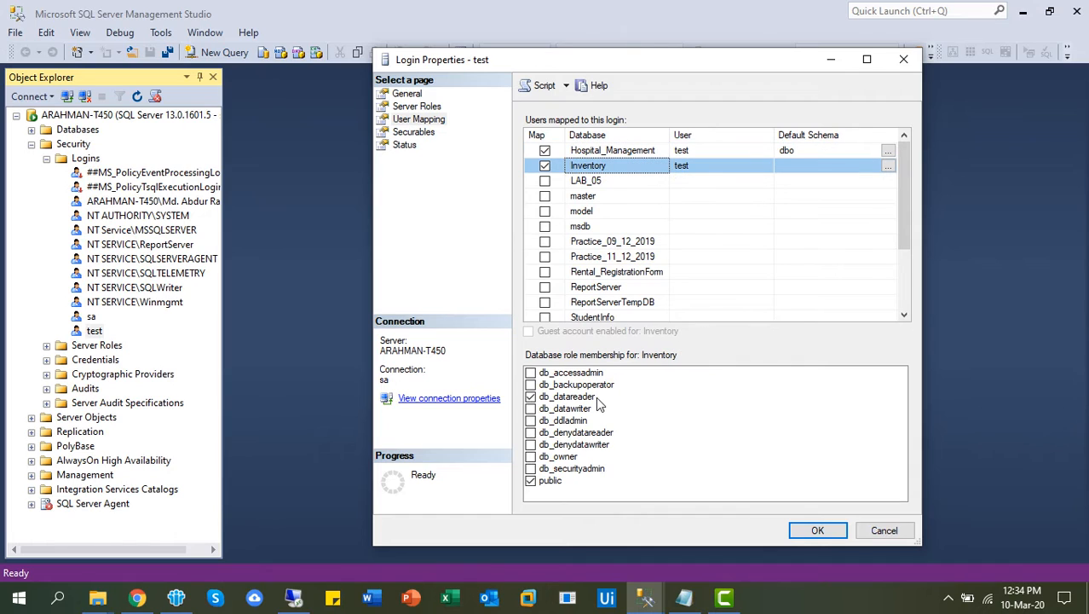
{"action": "left_click", "coordinate": [534, 398]}
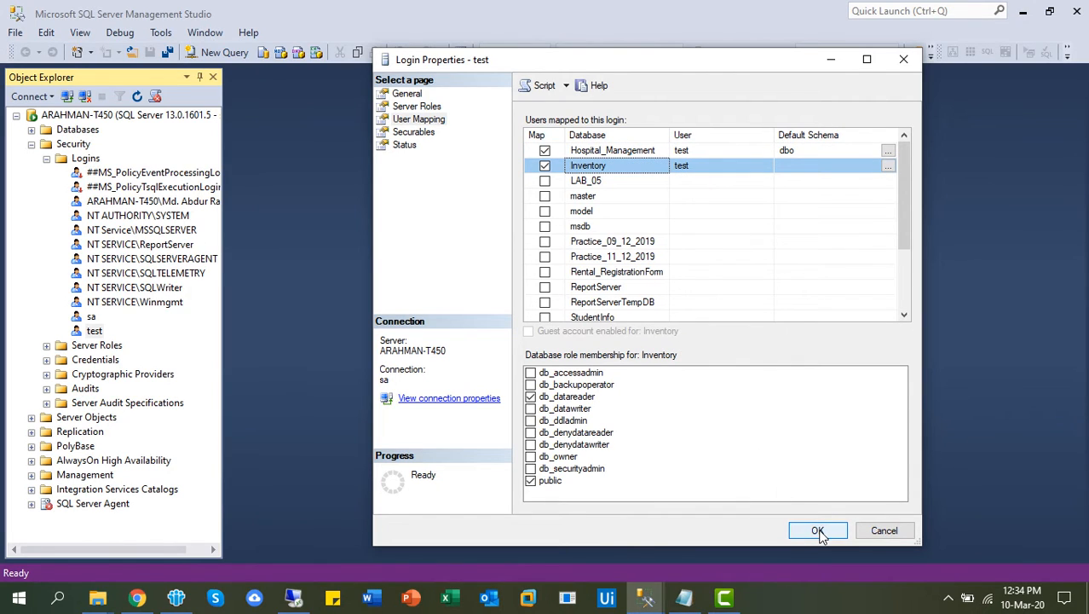
{"action": "left_click", "coordinate": [425, 135]}
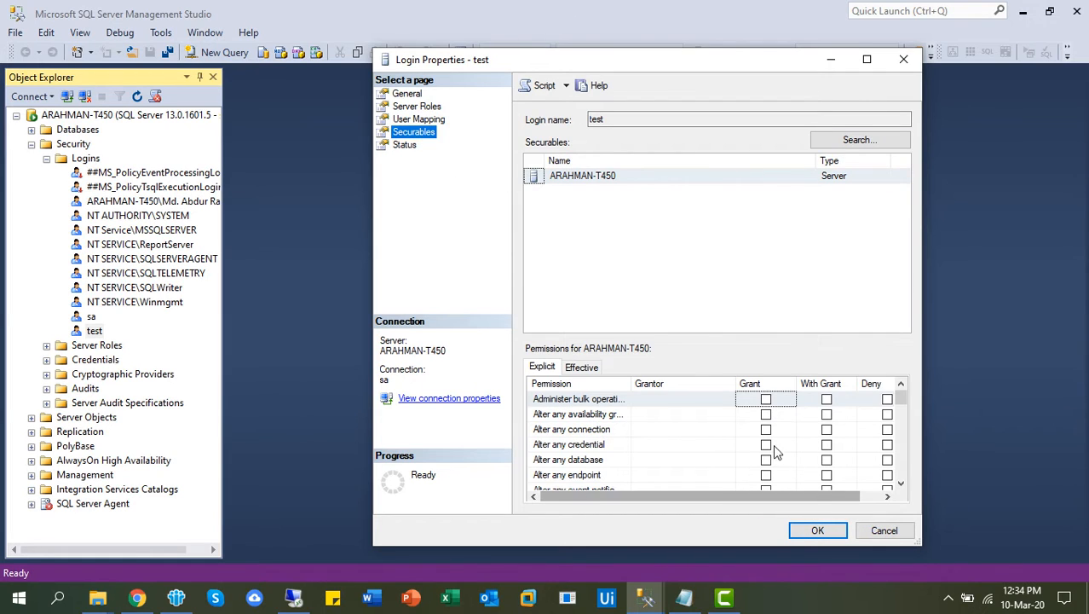
Set View any database to Deny on test's Securables grid and save the login properties.
{"action": "left_click_drag", "start_coordinate": [900, 402], "coordinate": [908, 481]}
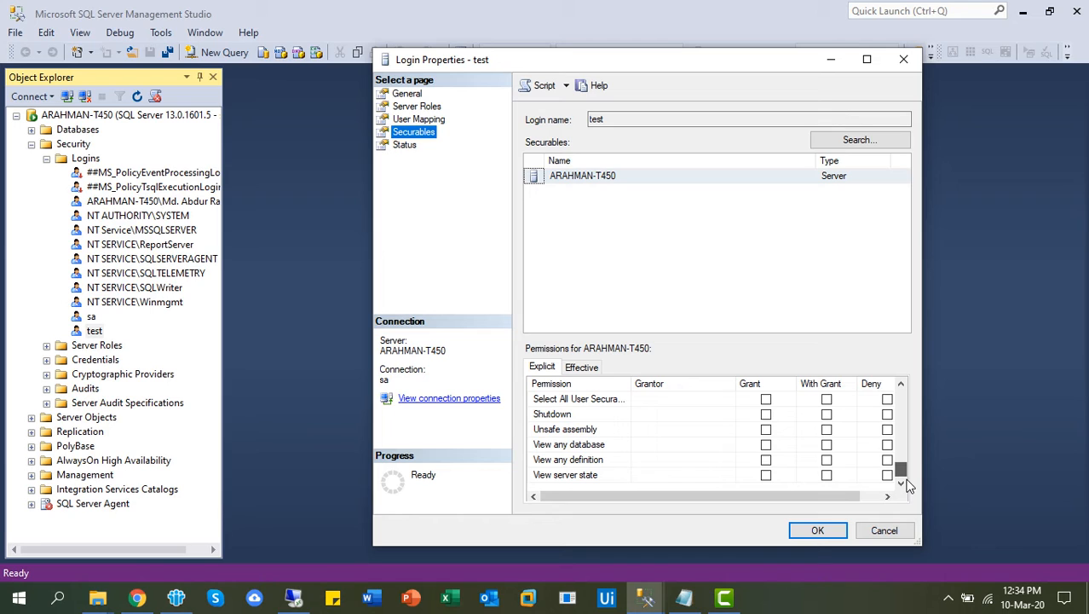
{"action": "left_click_drag", "start_coordinate": [908, 485], "coordinate": [908, 482]}
{"action": "left_click", "coordinate": [586, 446]}
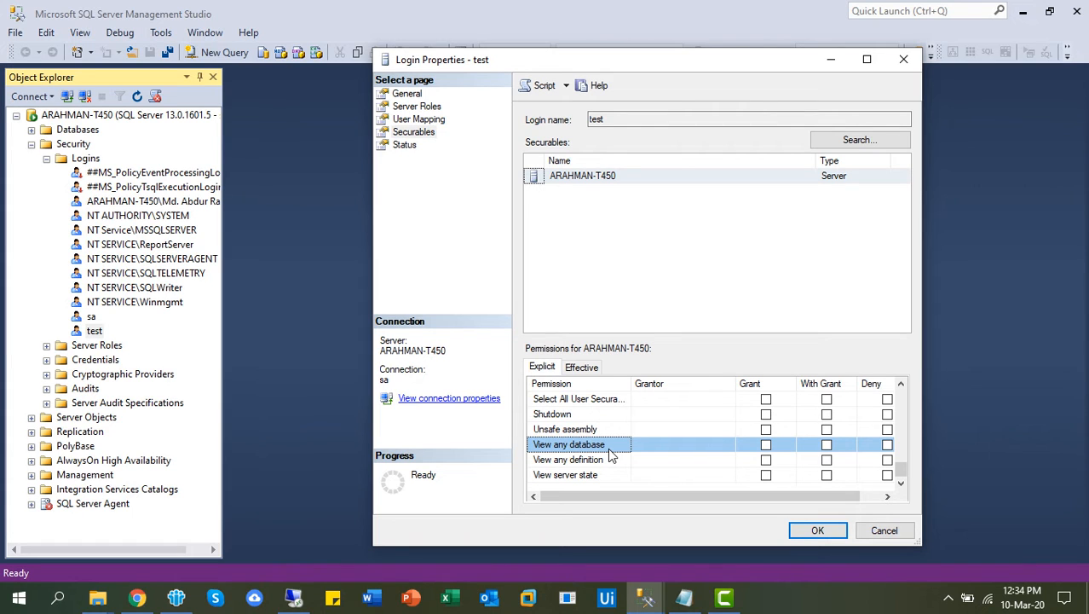
{"action": "left_click", "coordinate": [887, 446]}
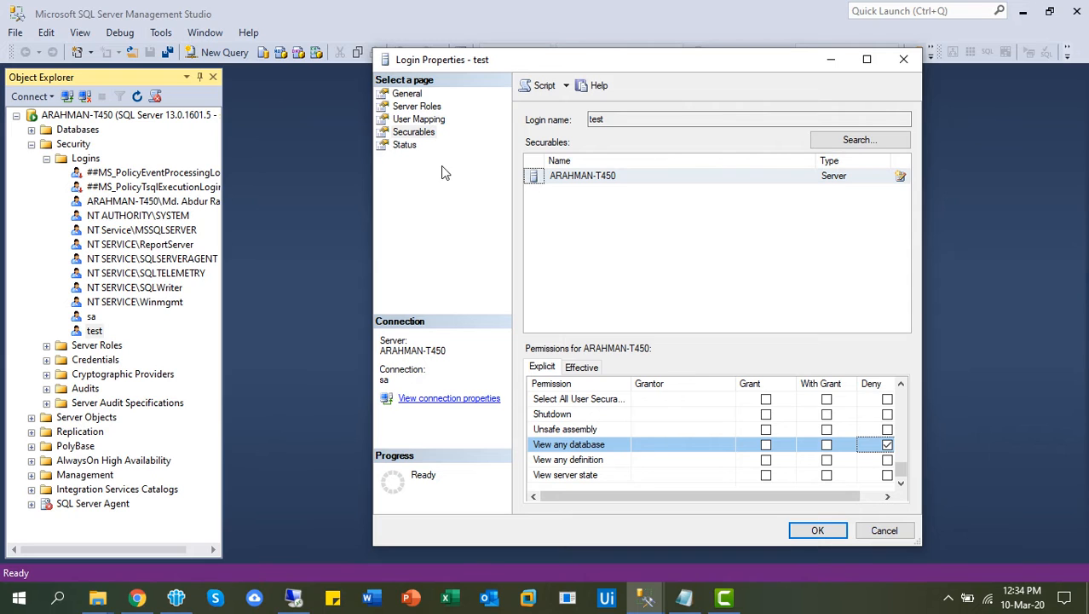
{"action": "left_click", "coordinate": [406, 149]}
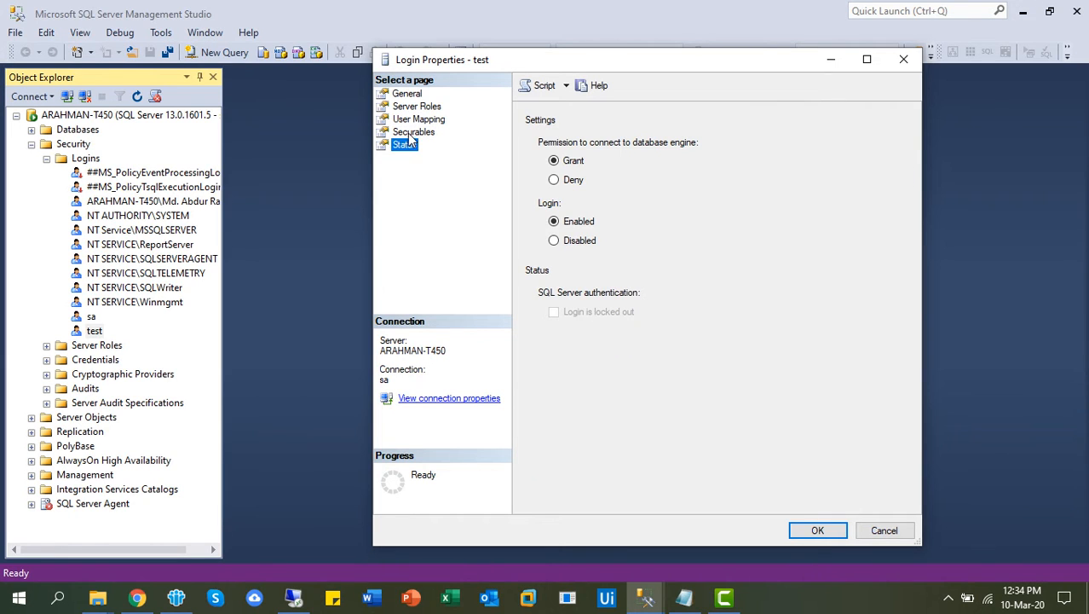
{"action": "left_click", "coordinate": [413, 133]}
{"action": "left_click", "coordinate": [816, 530]}
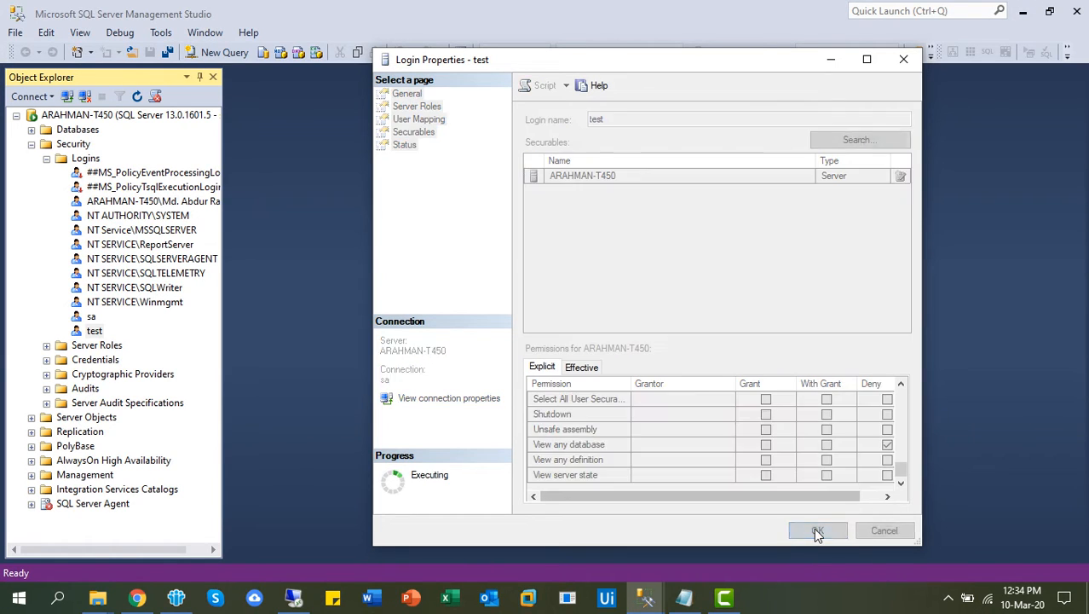
Reconnect to ARAHMAN-T450 with SQL Server Authentication as test, entering its password.
{"action": "left_click", "coordinate": [85, 98]}
{"action": "left_click", "coordinate": [66, 96]}
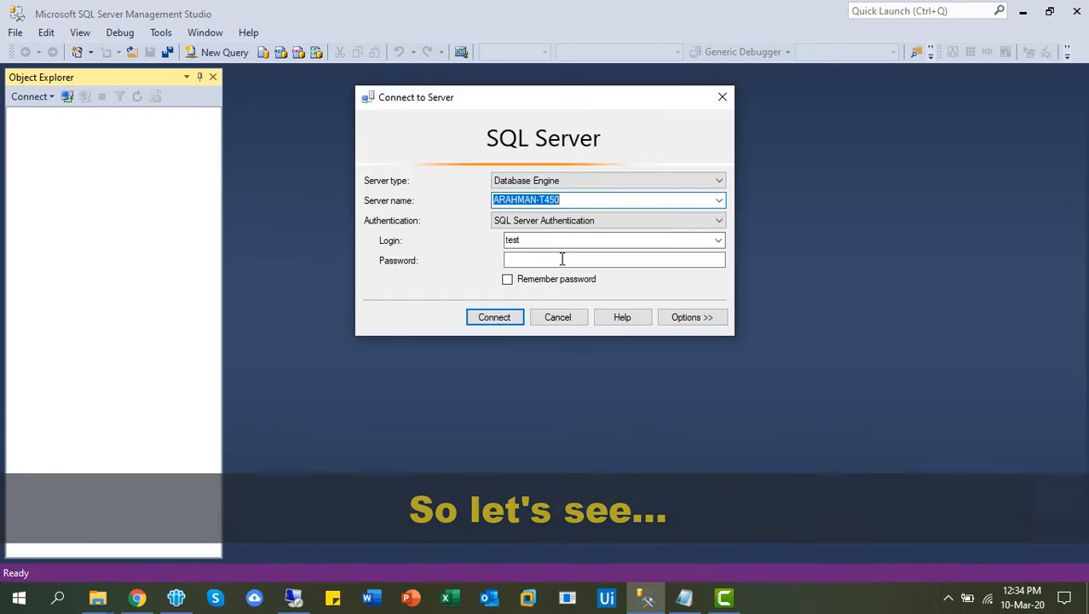
{"action": "left_click", "coordinate": [537, 240]}
{"action": "left_click", "coordinate": [540, 260]}
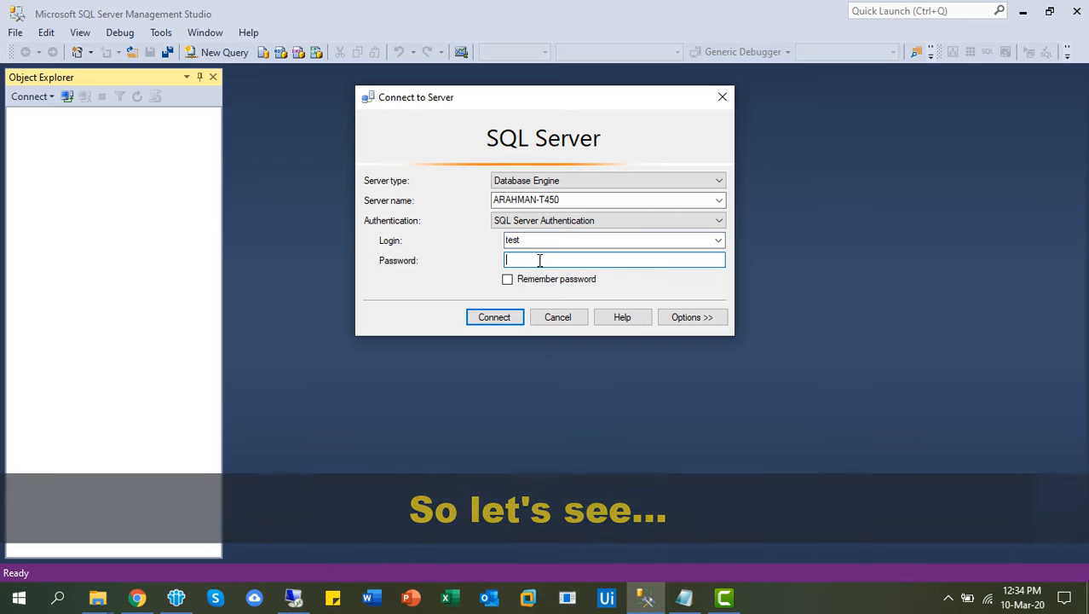
{"action": "type", "text": "test"}
{"action": "left_click", "coordinate": [494, 318]}
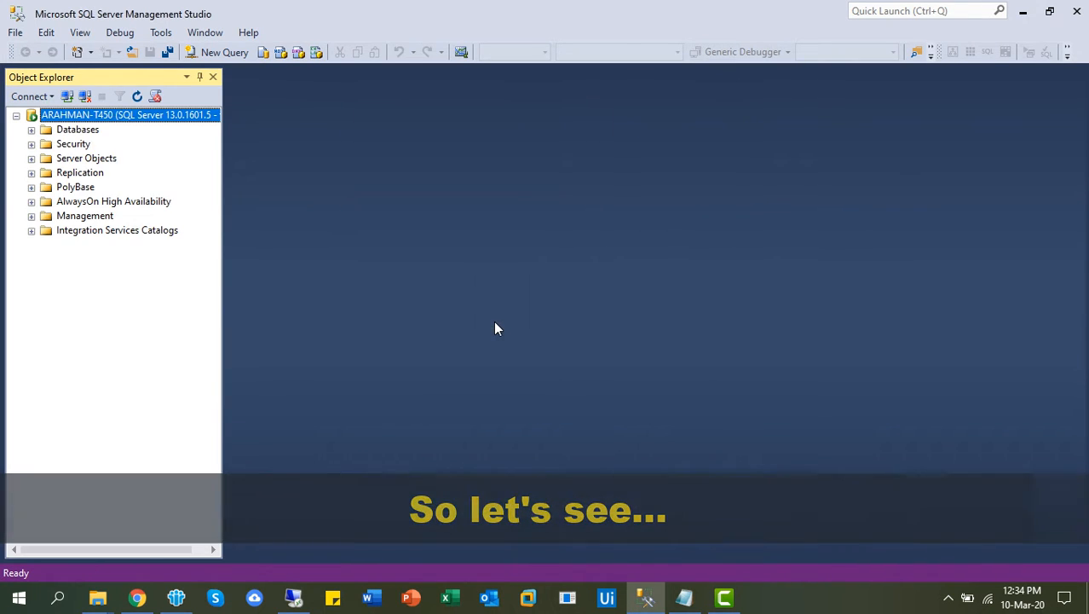
Browse Databases and Security as test, seeing only System Databases and Database Snapshots.
{"action": "left_click", "coordinate": [31, 130]}
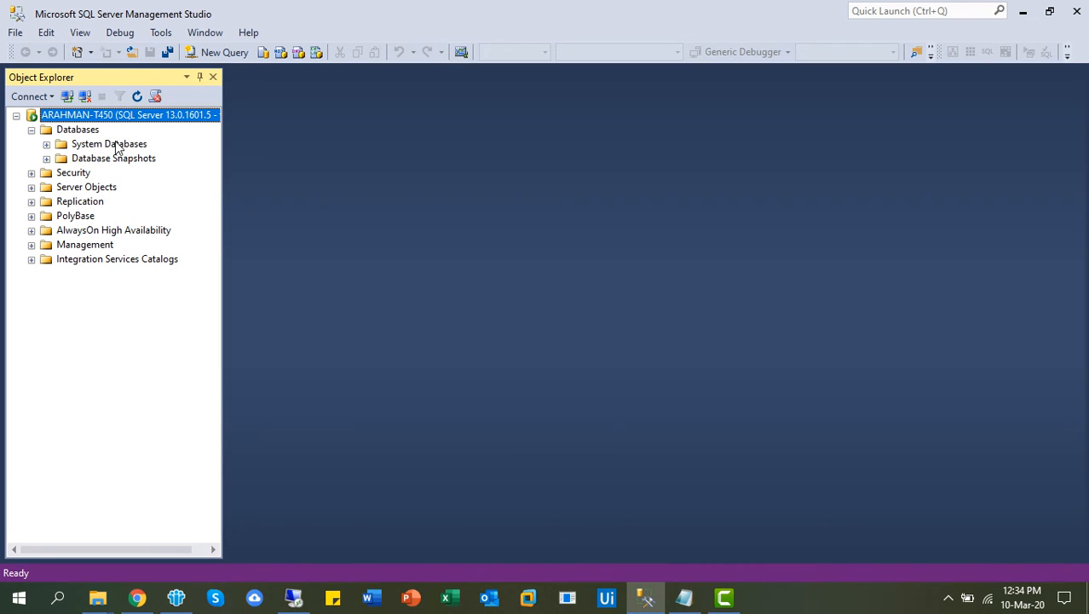
{"action": "left_click", "coordinate": [31, 172]}
{"action": "left_click", "coordinate": [31, 172]}
{"action": "left_click", "coordinate": [31, 172]}
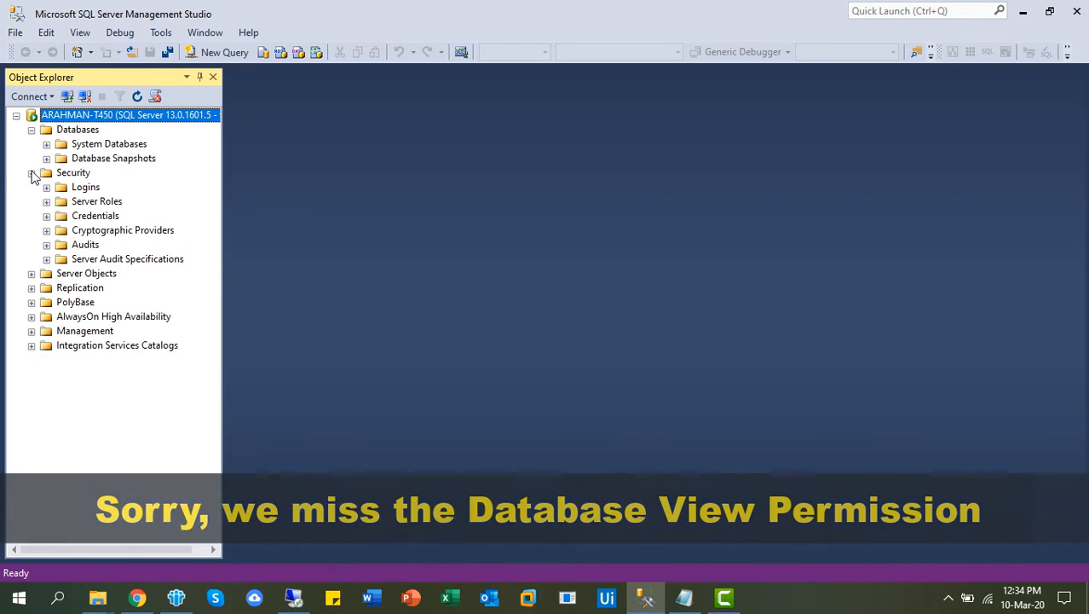
{"action": "left_click", "coordinate": [46, 187]}
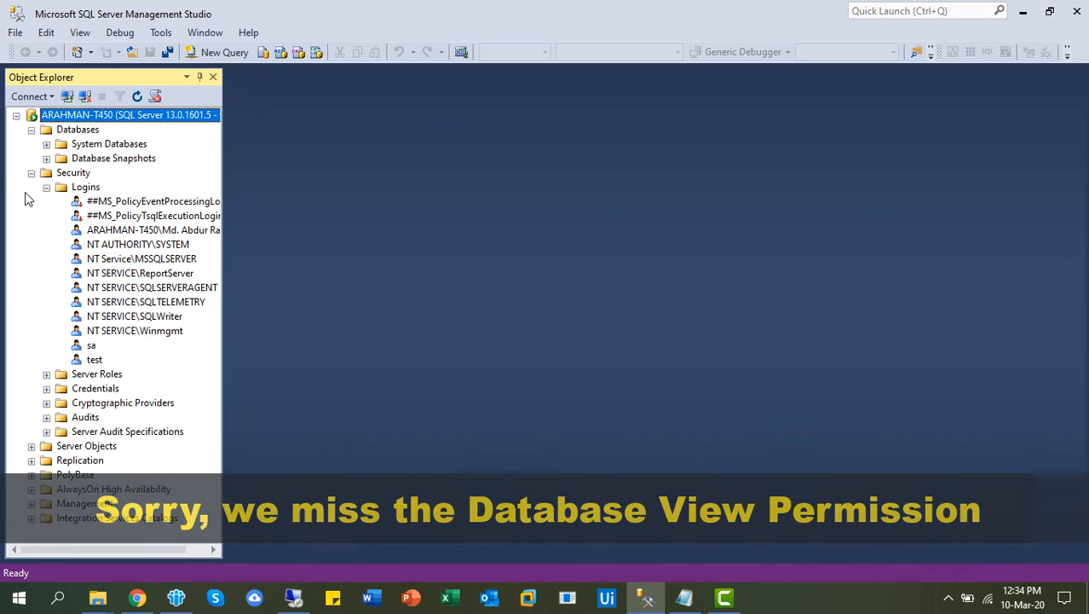
{"action": "left_click", "coordinate": [46, 187]}
{"action": "left_click", "coordinate": [32, 172]}
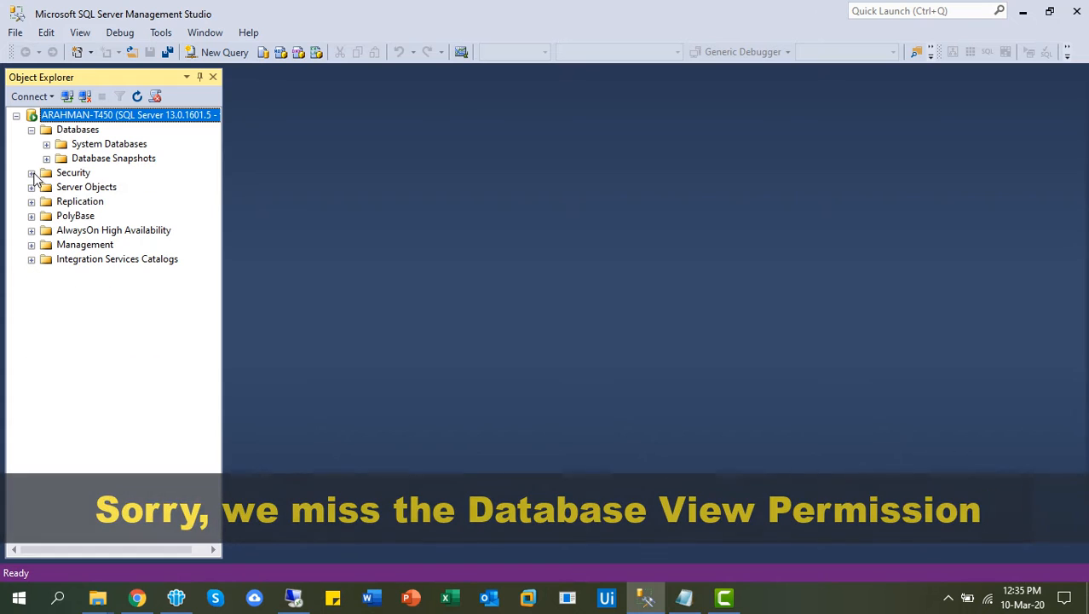
Disconnect test and reconnect to the server with the sa login.
{"action": "left_click", "coordinate": [89, 97]}
{"action": "left_click", "coordinate": [68, 97]}
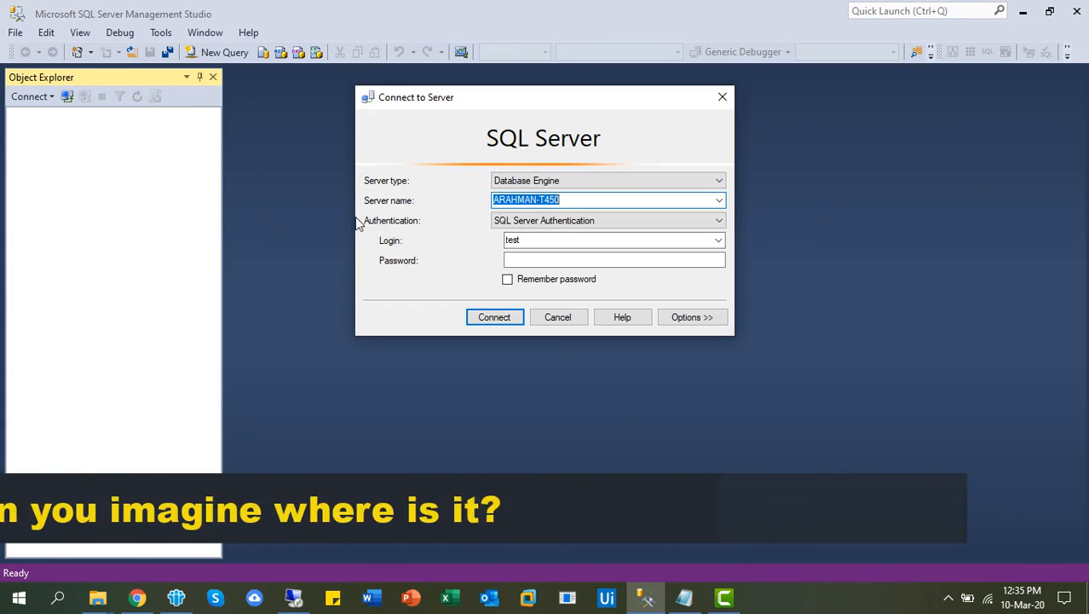
{"action": "double_click", "coordinate": [529, 240]}
{"action": "type", "text": "sa"}
{"action": "key", "text": "Tab"}
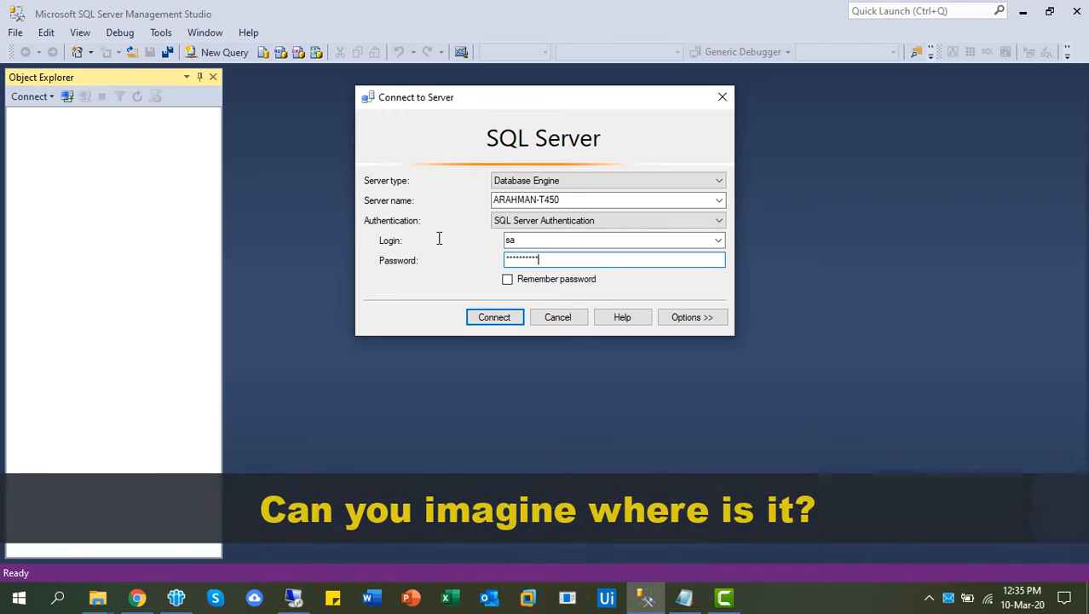
{"action": "key", "text": "Return"}
Expand Security > Logins and open the test login's properties.
{"action": "left_click", "coordinate": [31, 144]}
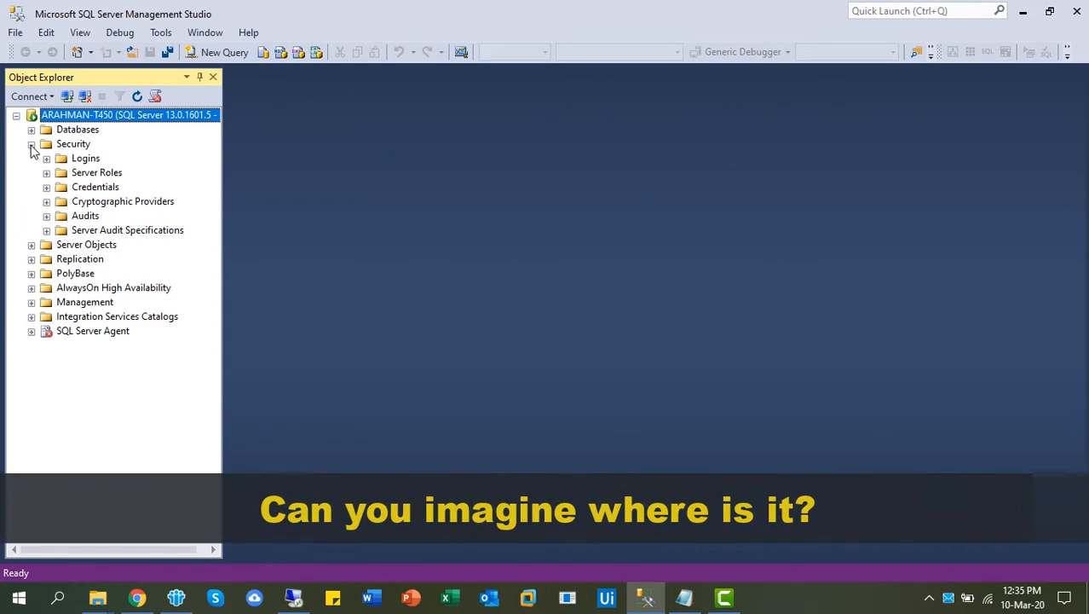
{"action": "left_click", "coordinate": [47, 159]}
{"action": "double_click", "coordinate": [94, 331]}
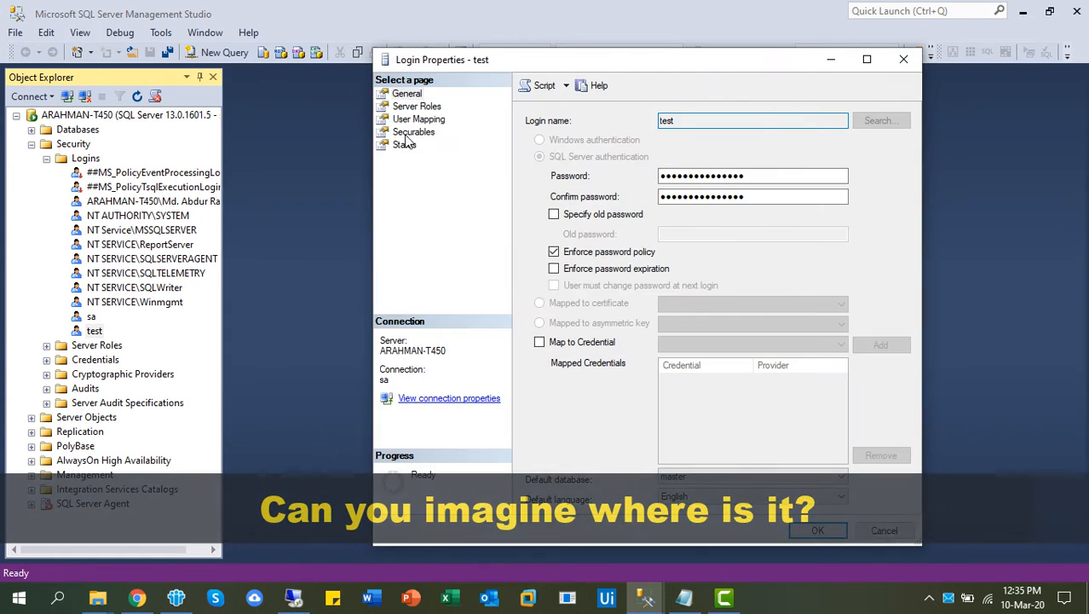
Change test's View any database permission from Deny to plain Grant, without grant option, and apply.
{"action": "left_click", "coordinate": [411, 134]}
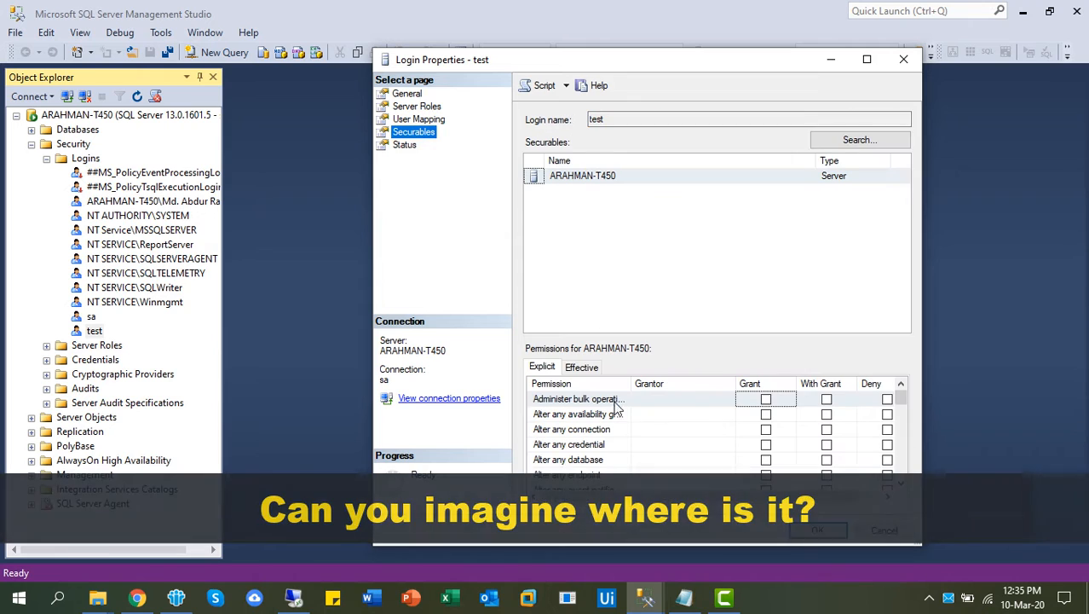
{"action": "left_click_drag", "start_coordinate": [902, 401], "coordinate": [901, 475]}
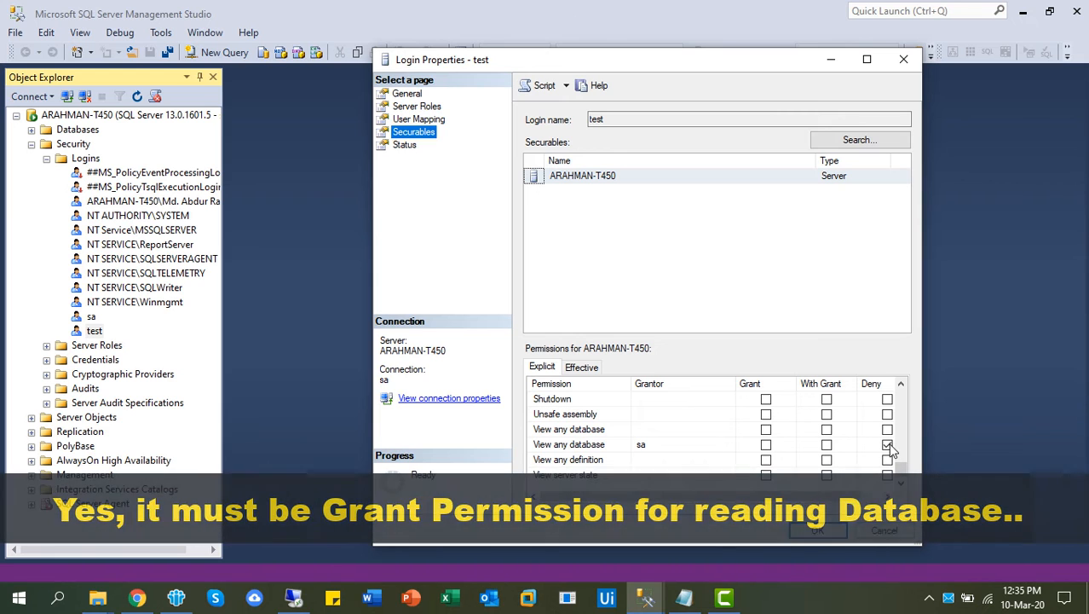
{"action": "left_click", "coordinate": [887, 444]}
{"action": "left_click", "coordinate": [827, 444]}
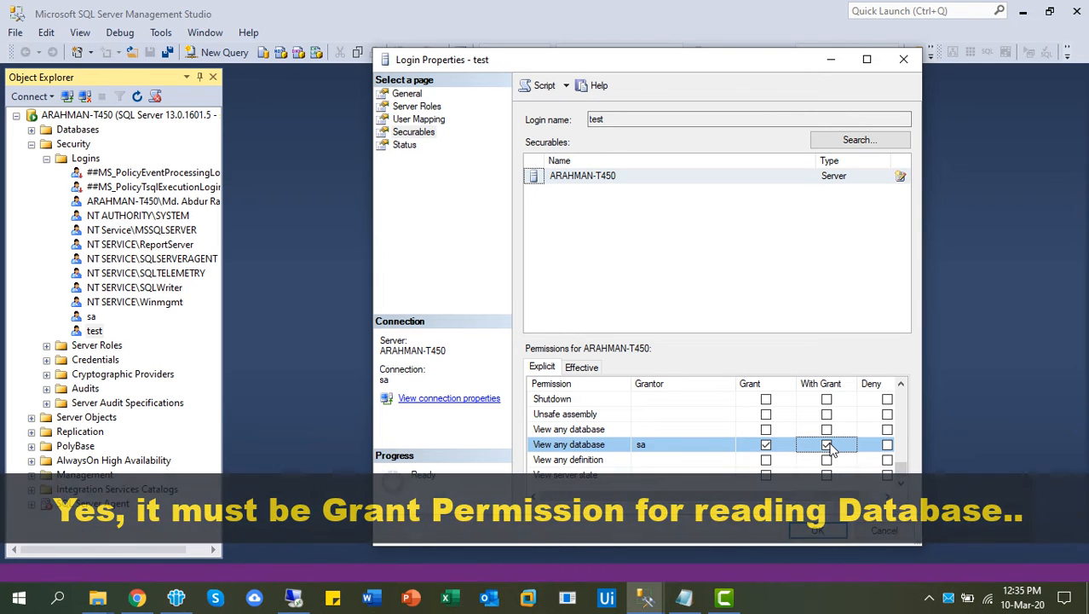
{"action": "left_click", "coordinate": [767, 445]}
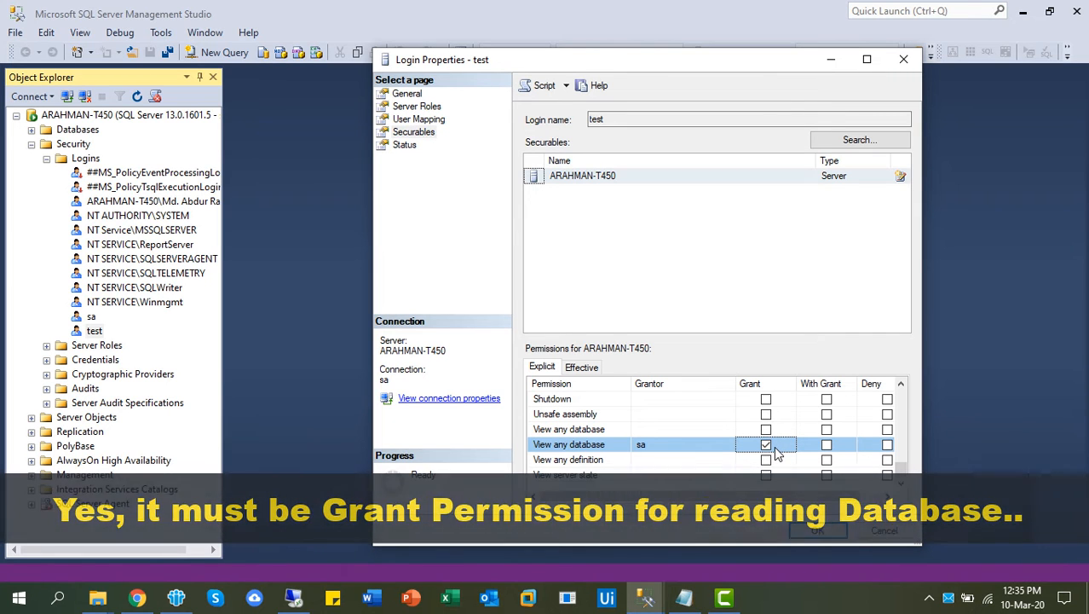
{"action": "left_click", "coordinate": [819, 535]}
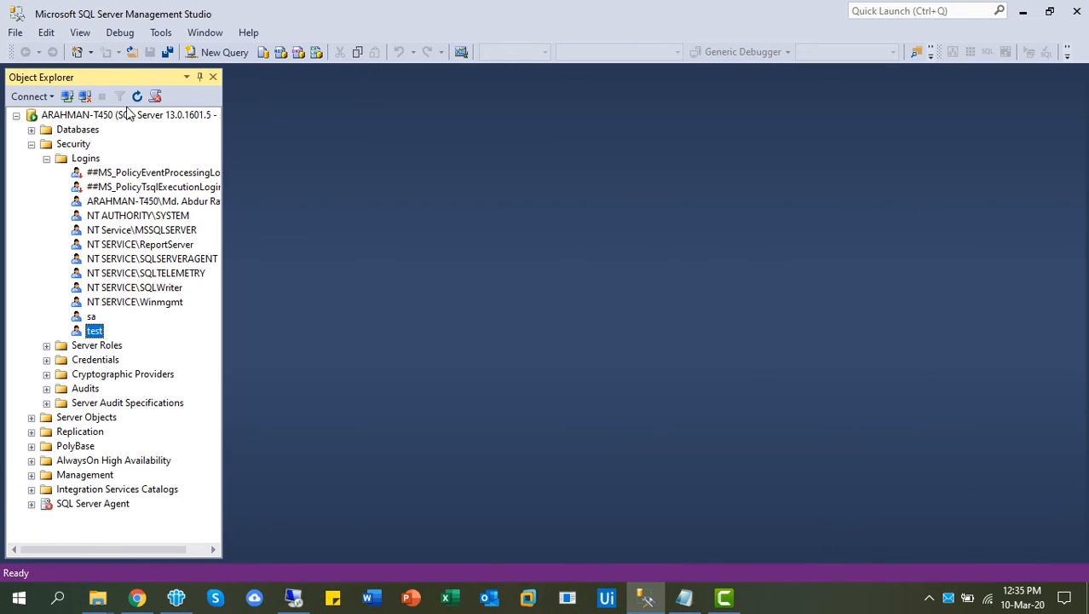
Reconnect as test and expand Databases, now listing Hospital_Management and Inventory.
{"action": "left_click", "coordinate": [84, 96]}
{"action": "left_click", "coordinate": [67, 96]}
{"action": "left_click", "coordinate": [521, 260]}
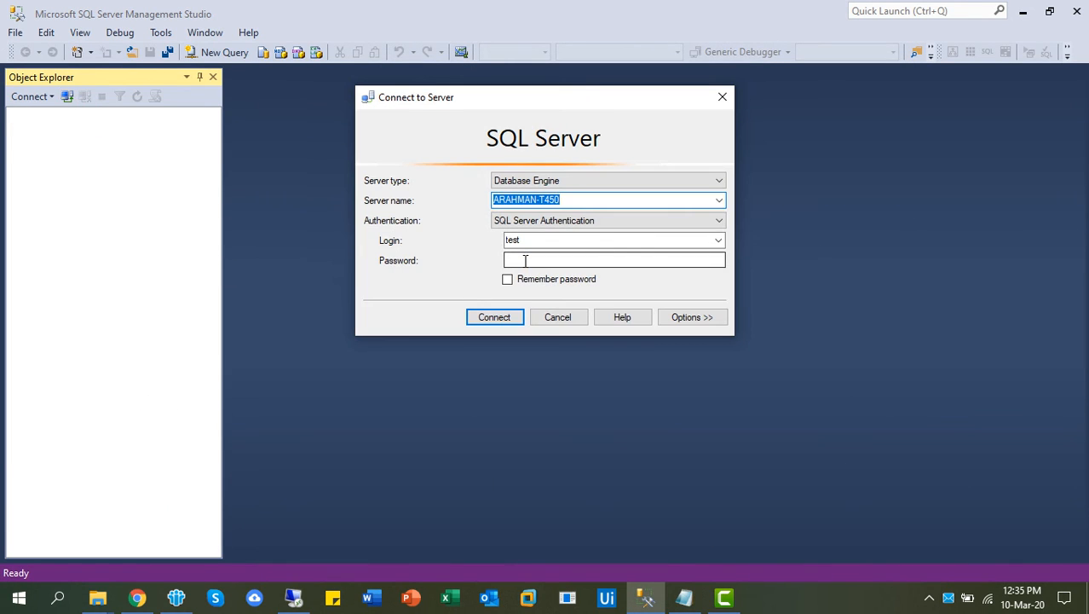
{"action": "left_click", "coordinate": [494, 316]}
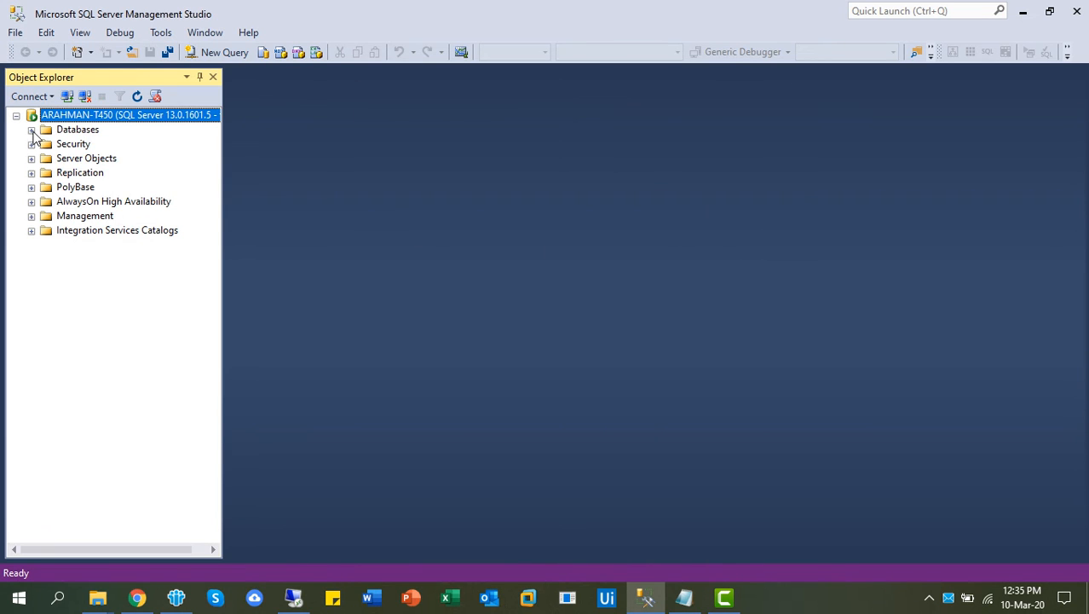
{"action": "left_click", "coordinate": [31, 131]}
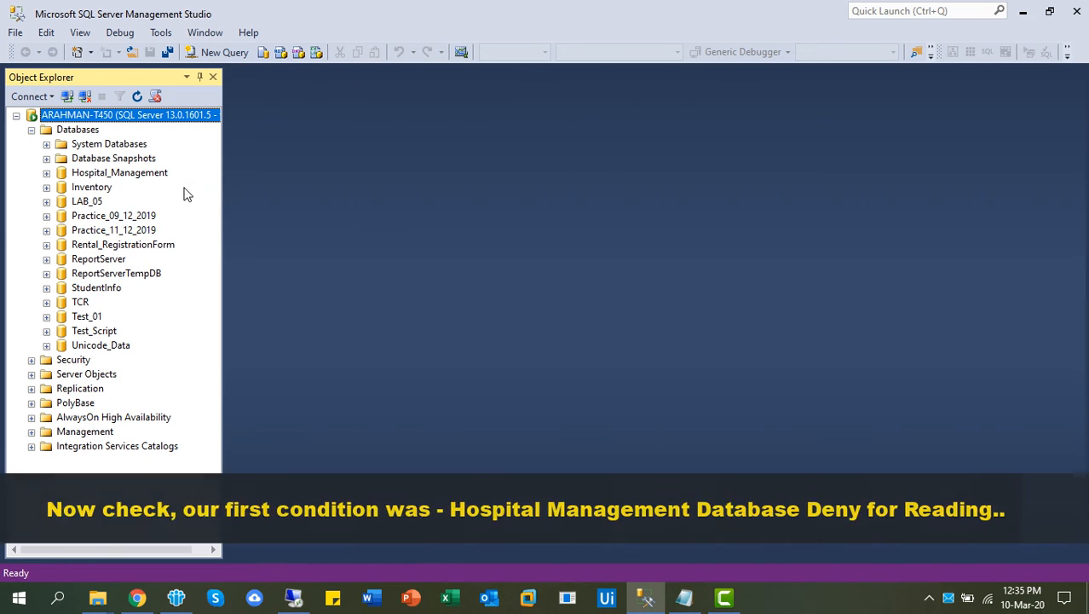
{"action": "left_click", "coordinate": [106, 174]}
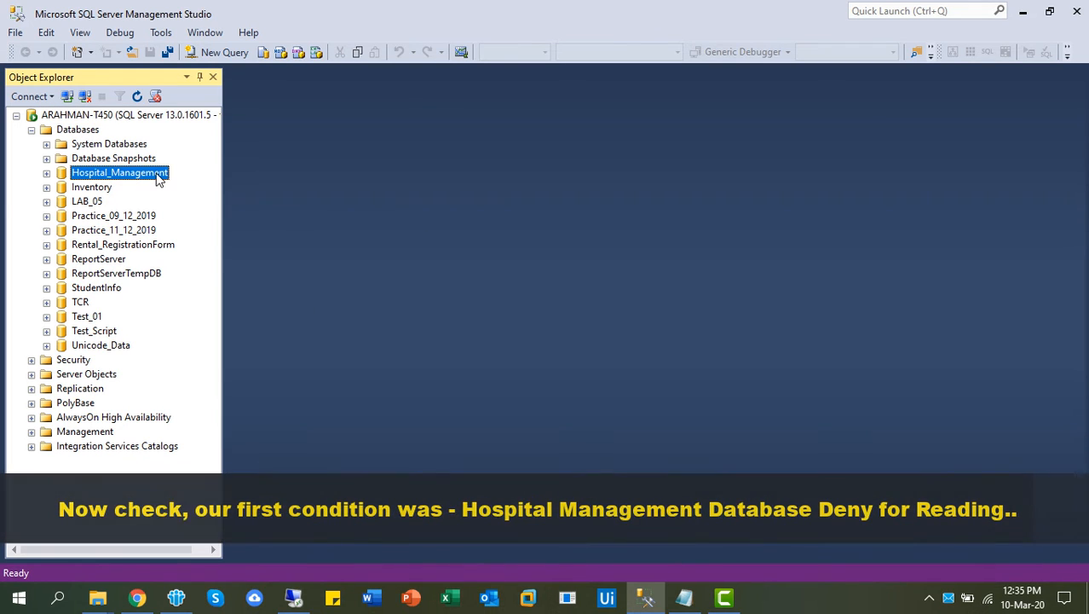
{"action": "left_click", "coordinate": [46, 174]}
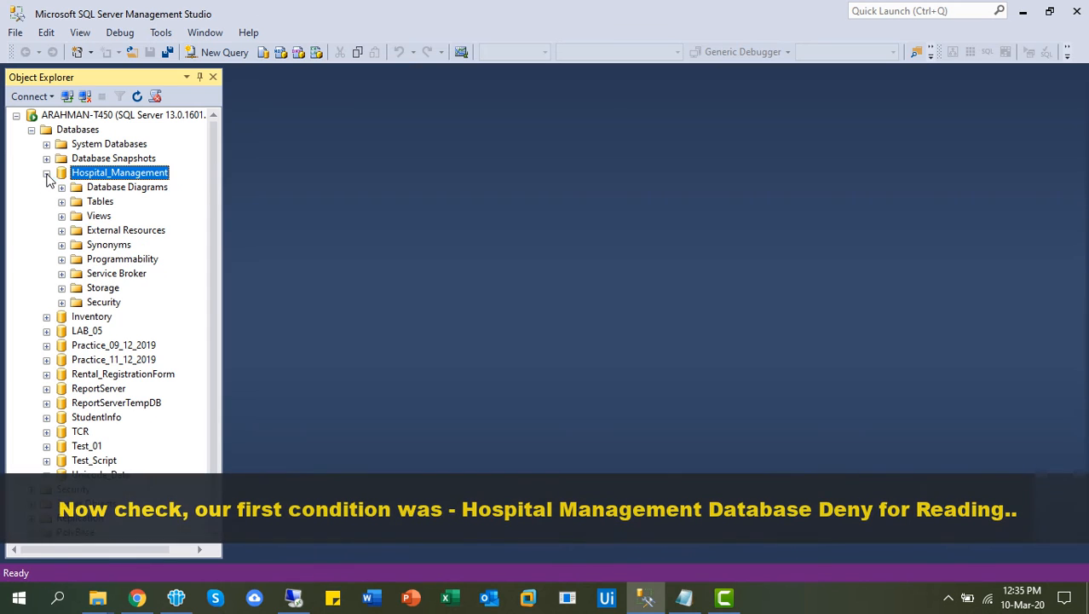
{"action": "left_click", "coordinate": [61, 202]}
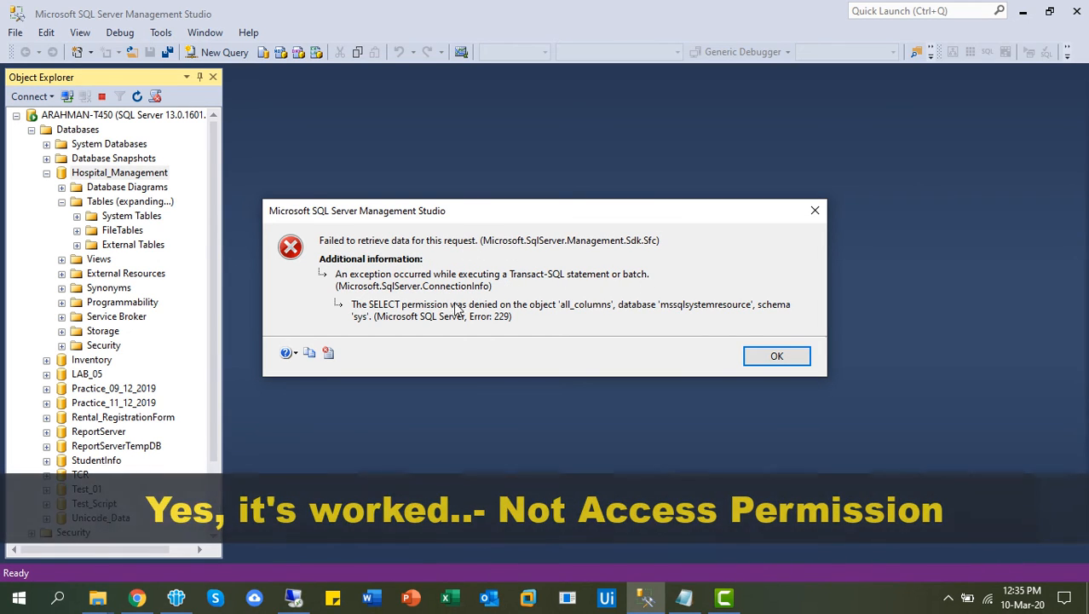
{"action": "left_click", "coordinate": [777, 355]}
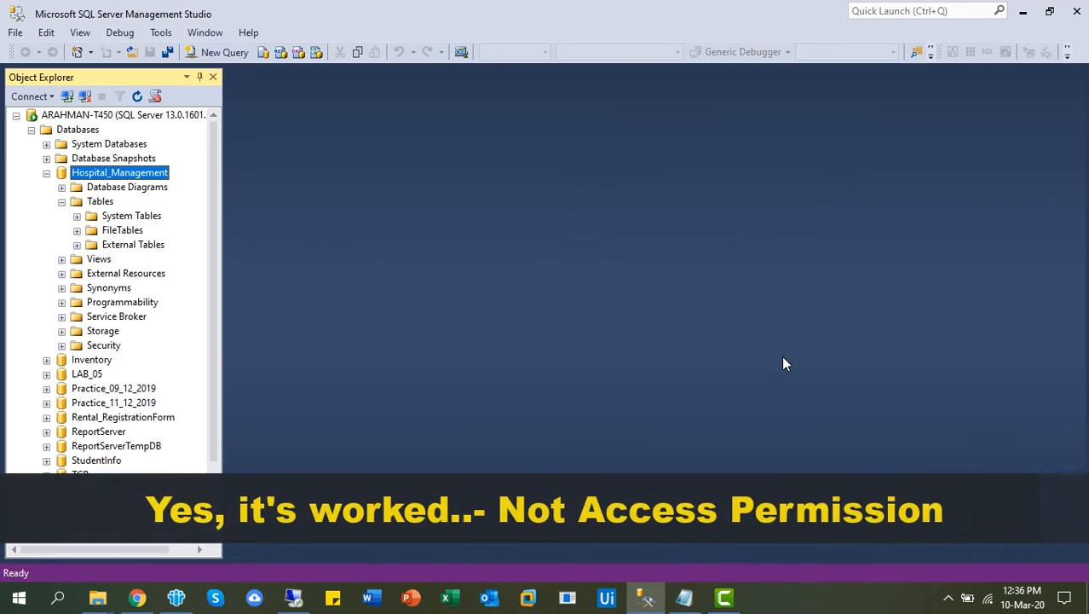
{"action": "left_click", "coordinate": [46, 173]}
{"action": "left_click", "coordinate": [98, 189]}
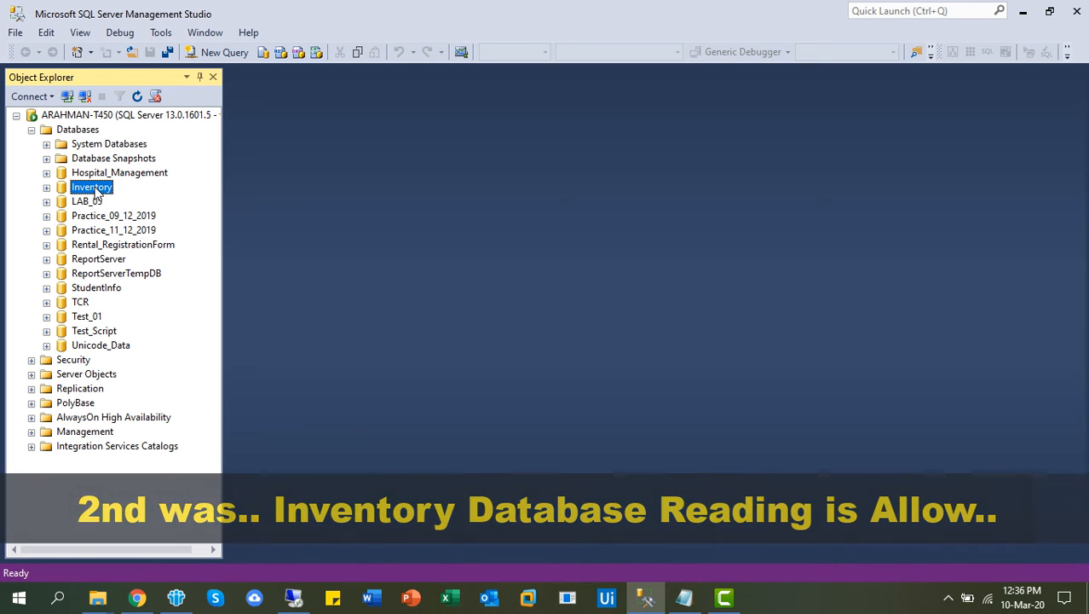
Expand Inventory's Tables as test, confirming they list without error.
{"action": "left_click", "coordinate": [46, 187]}
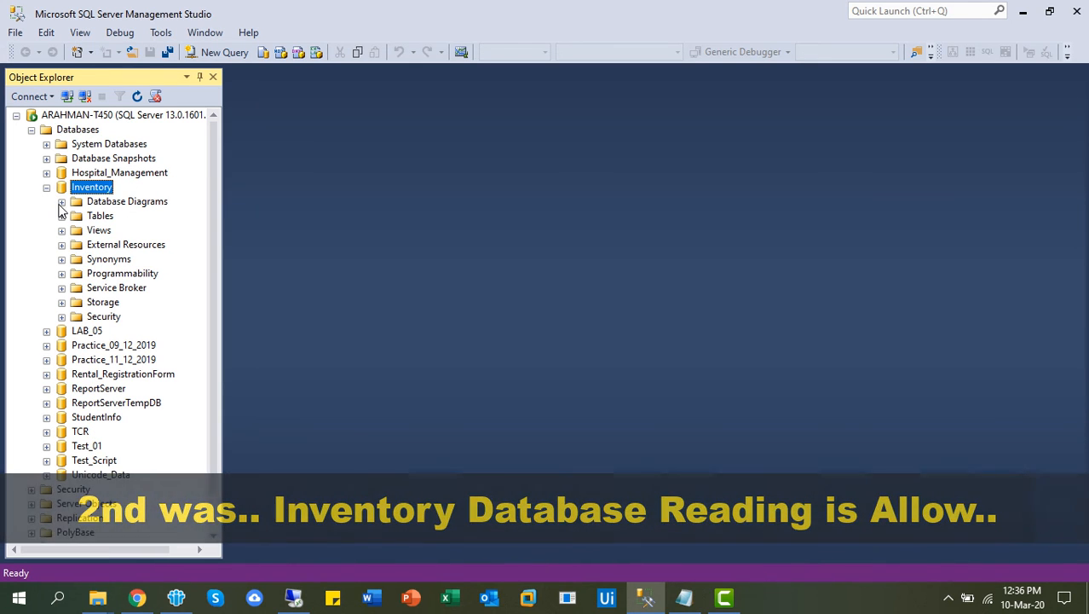
{"action": "left_click", "coordinate": [61, 217]}
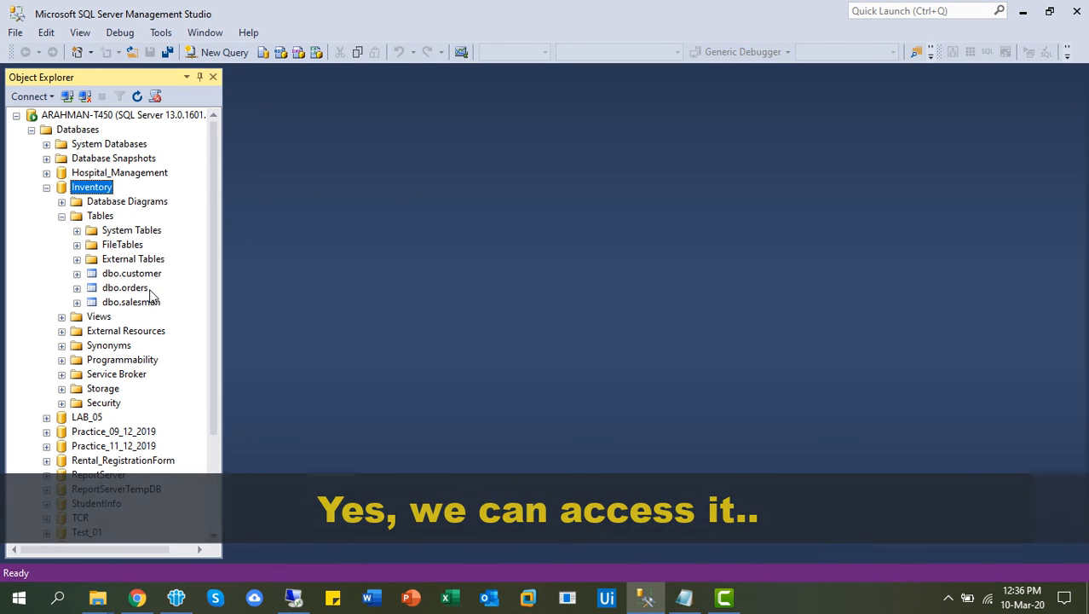
{"action": "left_click", "coordinate": [46, 188]}
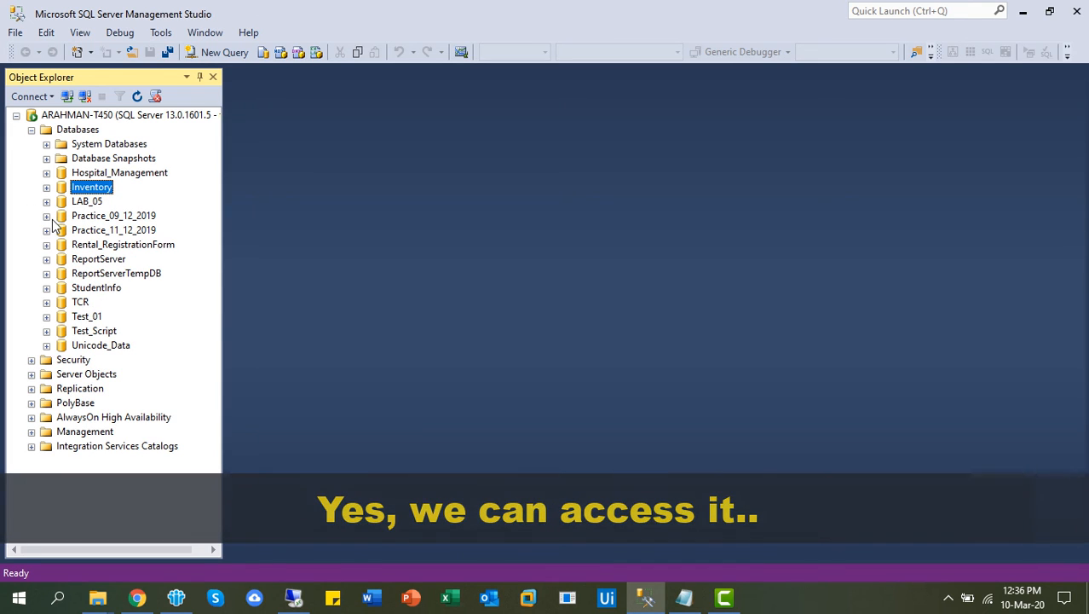
Browse Tables in Practice_09_12_2019, Rental_RegistrationForm and TCR, ending on TCR's dbo.tbl_ tables.
{"action": "left_click", "coordinate": [47, 216]}
{"action": "left_click", "coordinate": [61, 245]}
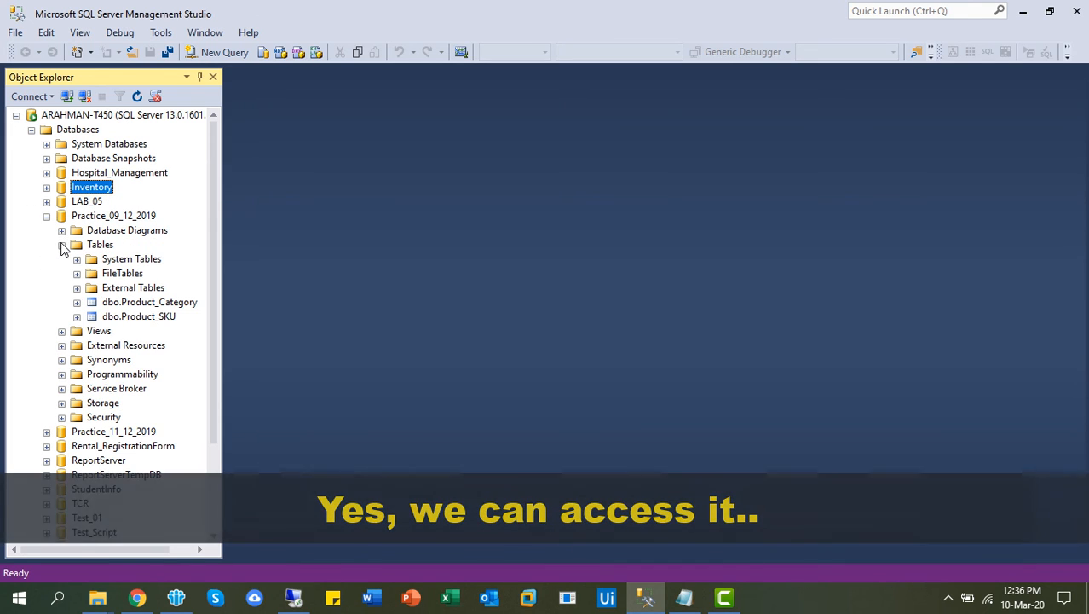
{"action": "left_click", "coordinate": [47, 216]}
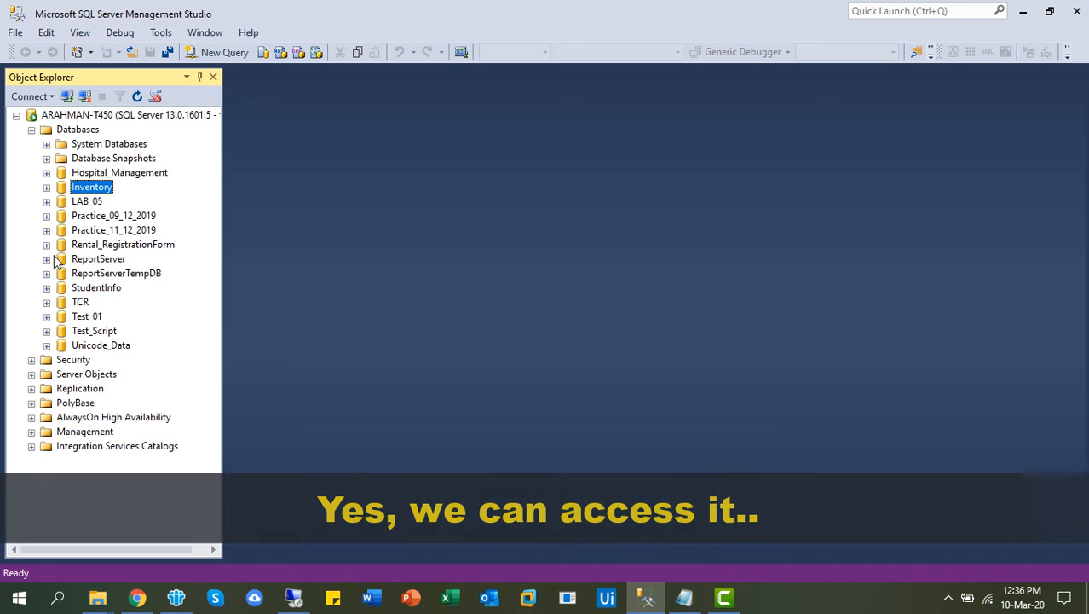
{"action": "left_click", "coordinate": [46, 245]}
{"action": "left_click", "coordinate": [61, 273]}
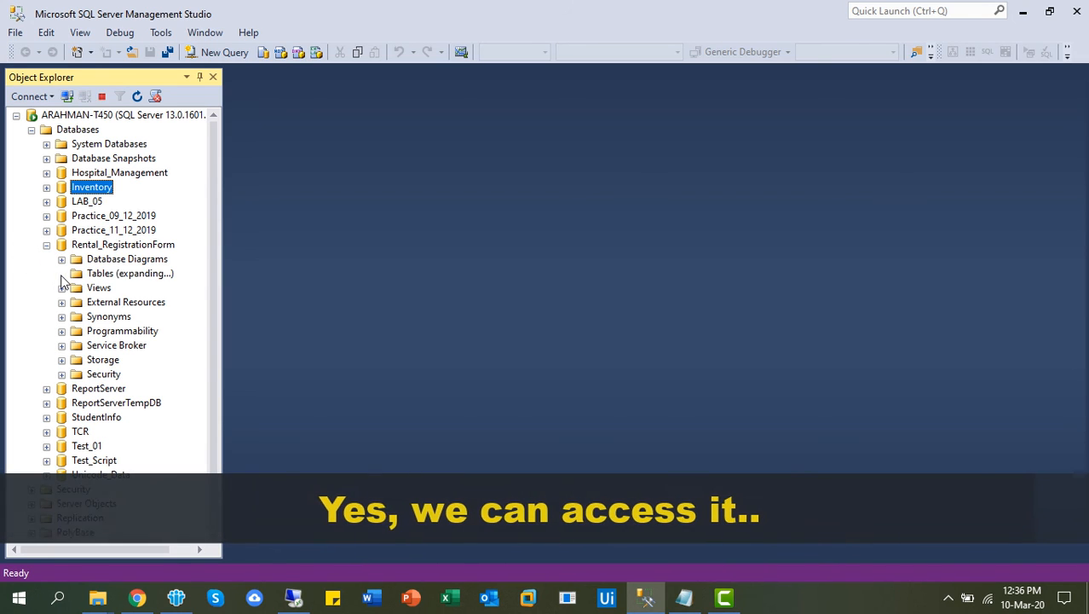
{"action": "left_click", "coordinate": [46, 245]}
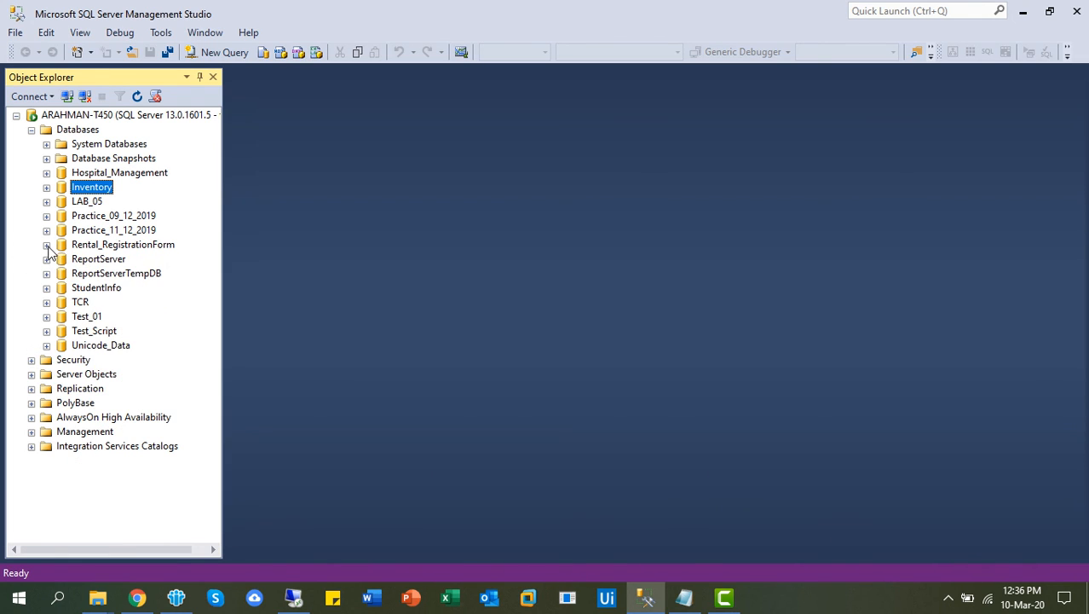
{"action": "left_click", "coordinate": [47, 302]}
{"action": "left_click", "coordinate": [61, 331]}
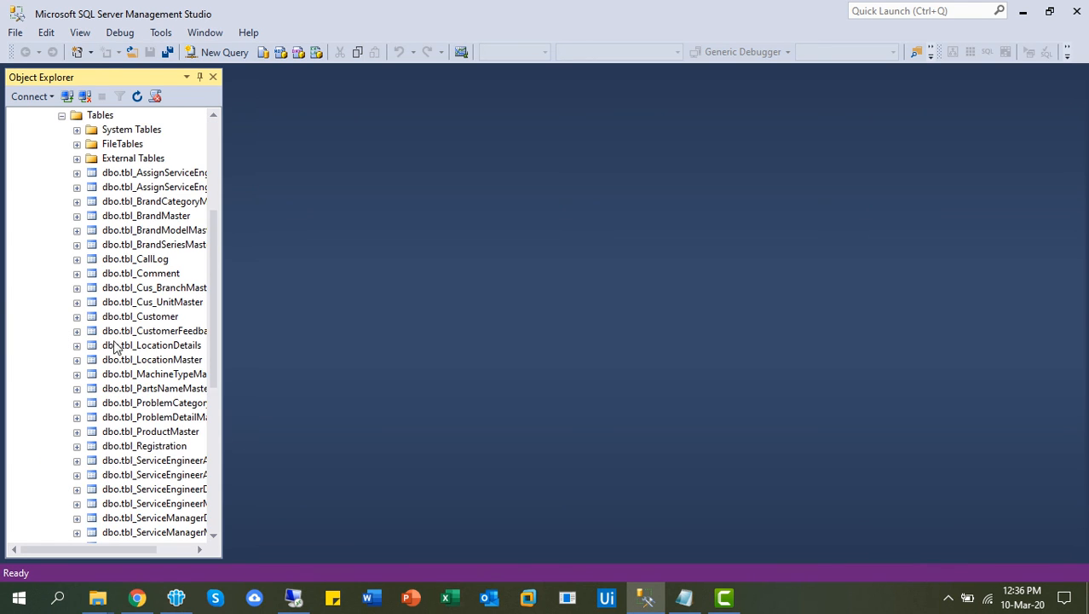
{"action": "scroll", "coordinate": [112, 340], "scroll_direction": "down", "scroll_amount": 8}
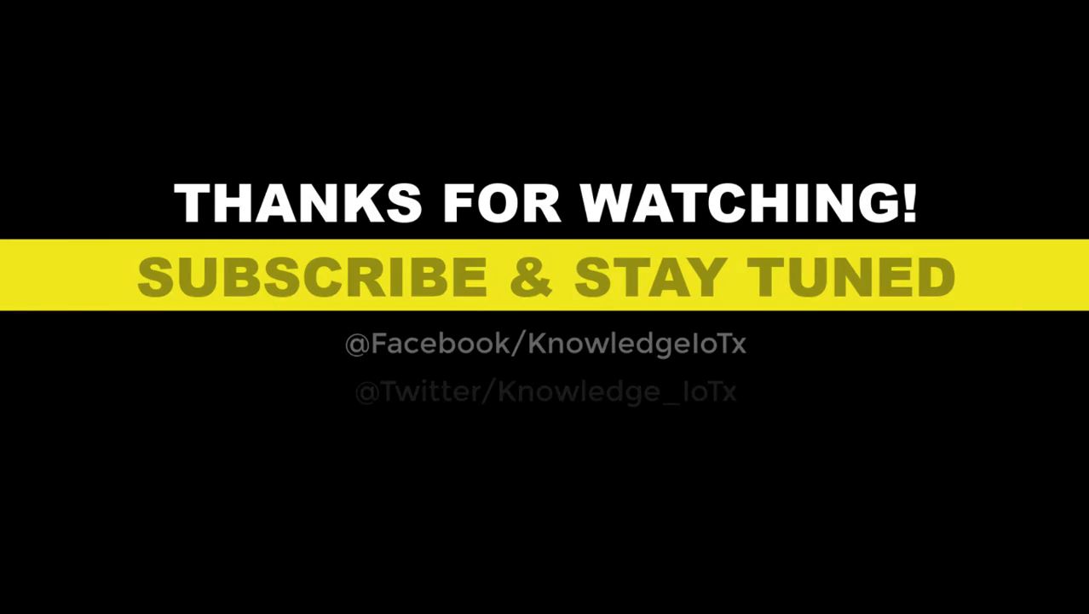